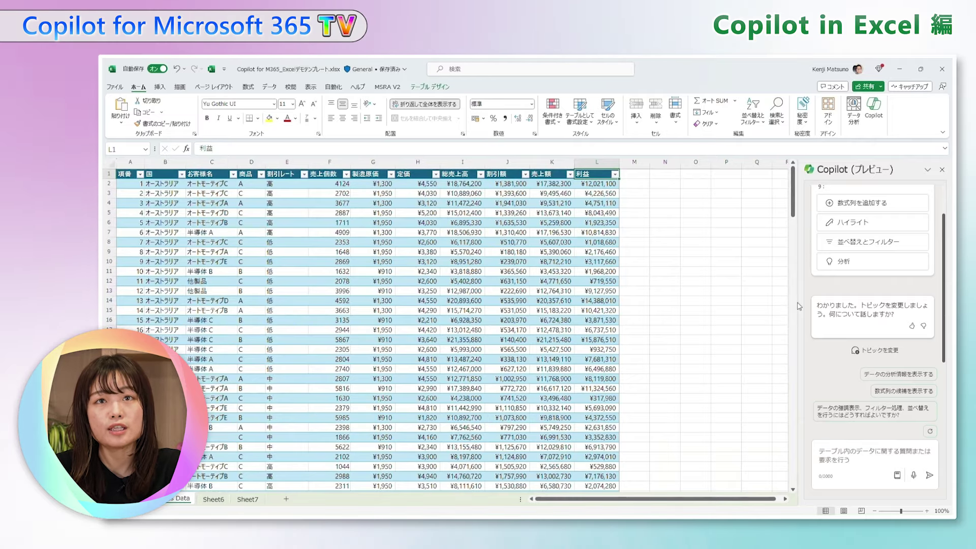
Ask Copilot for a 利益率 column (利益 ÷ 売上額), review its formula, and insert it.
{"action": "left_click", "coordinate": [819, 447]}
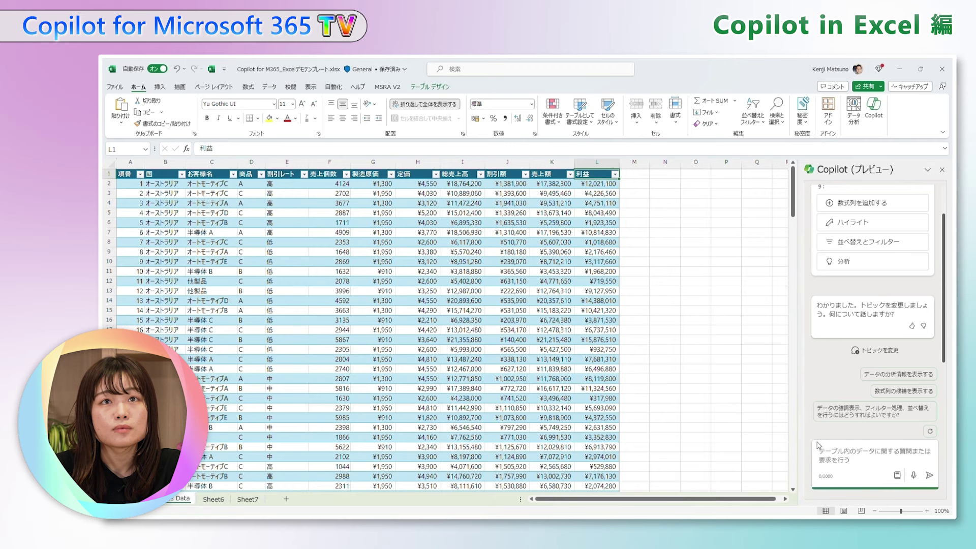
{"action": "type", "text": "売上対利益率の列を\"利益率\"として追加してください。"}
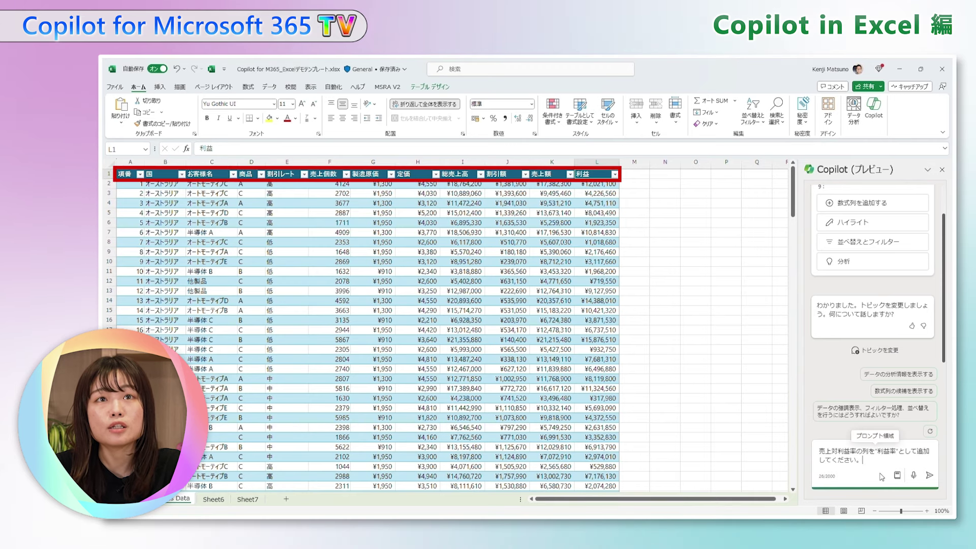
{"action": "left_click", "coordinate": [930, 477]}
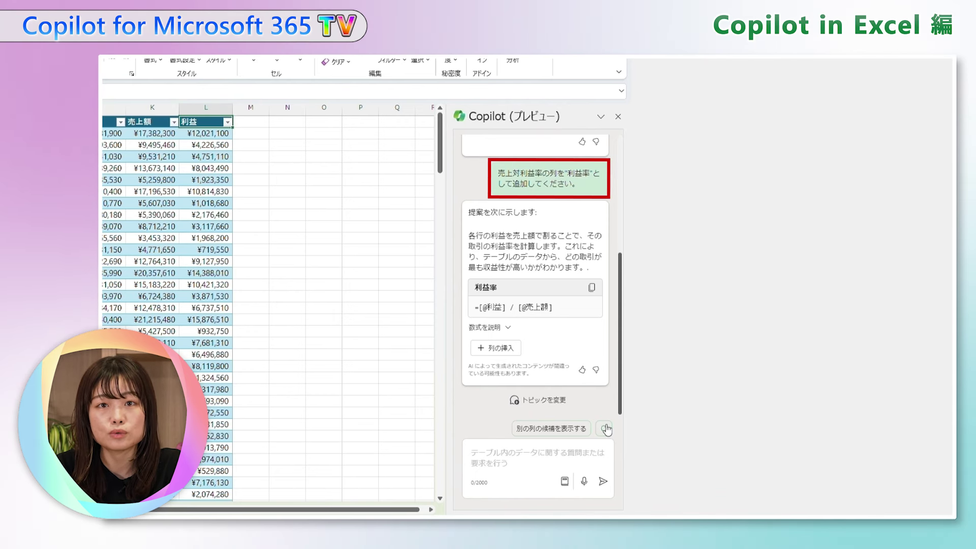
{"action": "left_click", "coordinate": [488, 326]}
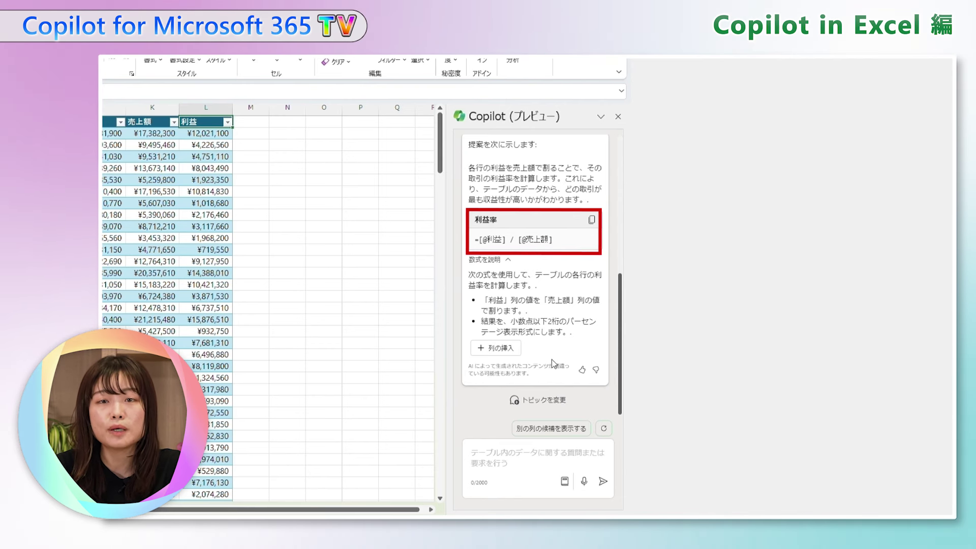
{"action": "left_click", "coordinate": [516, 351]}
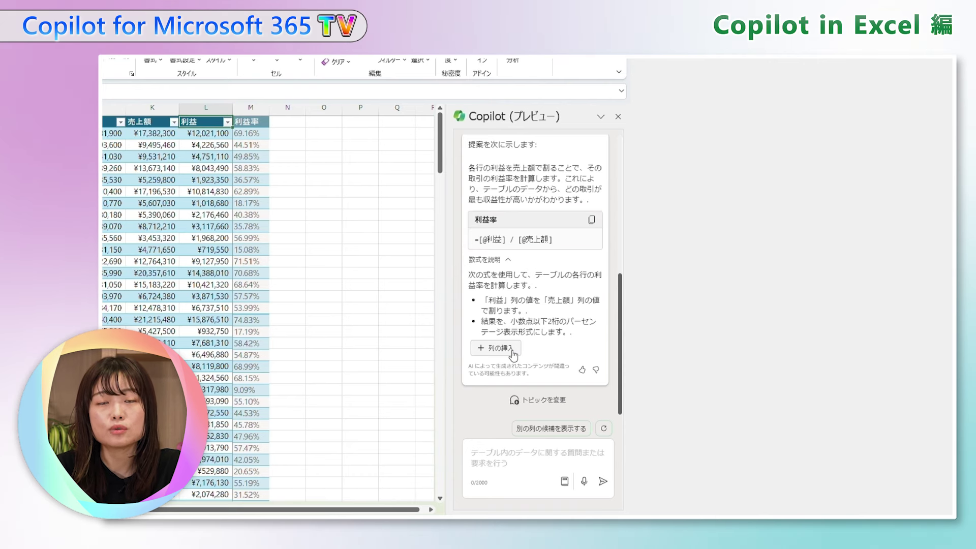
{"action": "left_click", "coordinate": [514, 350]}
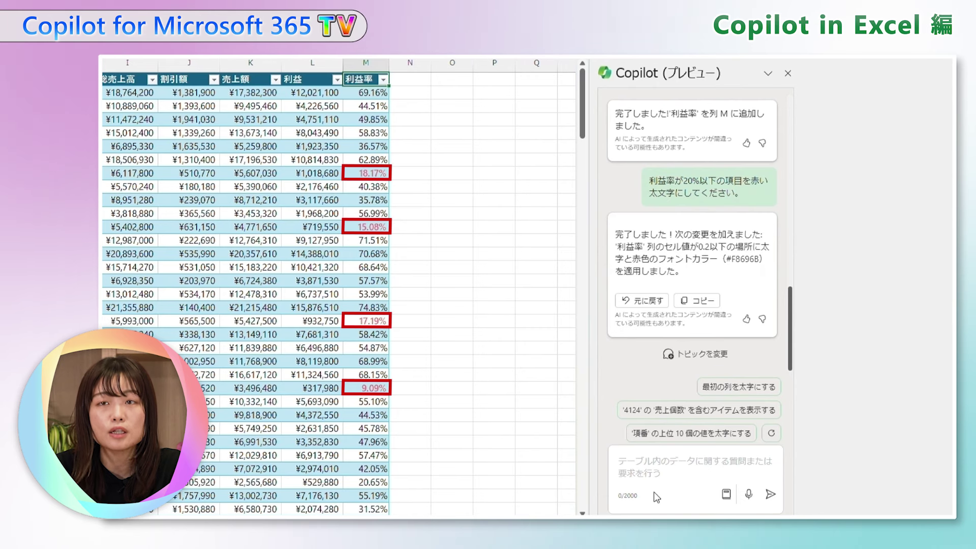
Write a Copilot request to show column M with a yellow-green colour scale.
{"action": "left_click", "coordinate": [656, 467]}
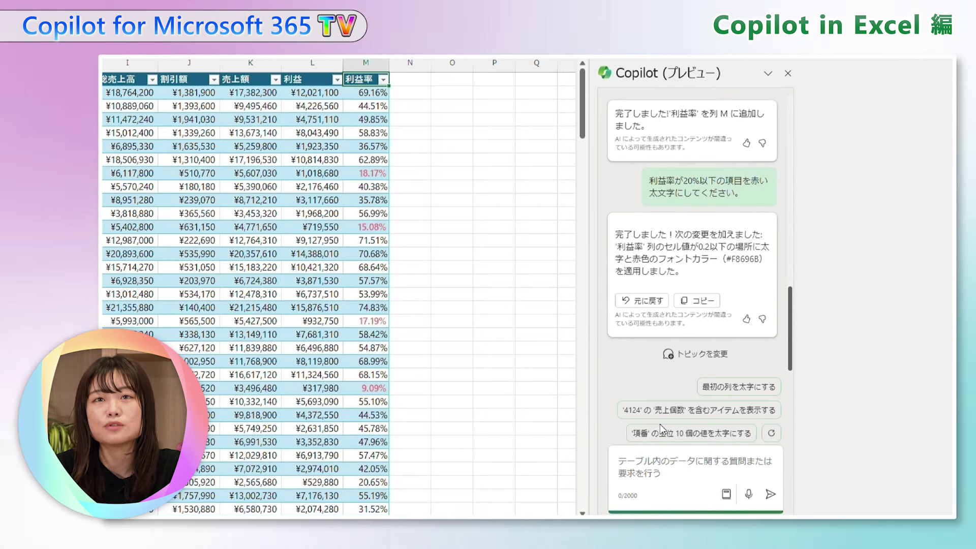
{"action": "type", "text": "M列を黄、緑のカラースケールで表示してください。"}
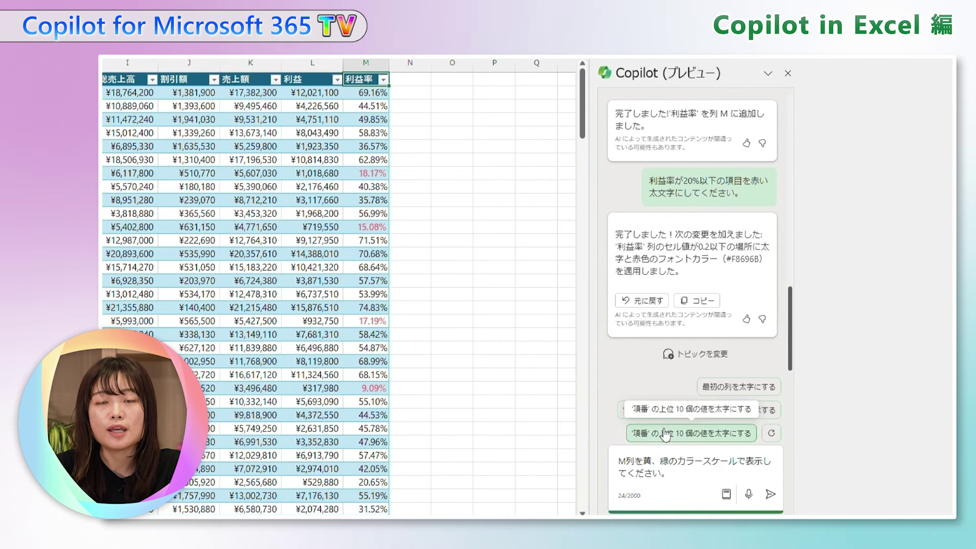
Apply the yellow-to-green colour scale to M2:M200 and draft the 不採算 flag-column request.
{"action": "left_click", "coordinate": [770, 494]}
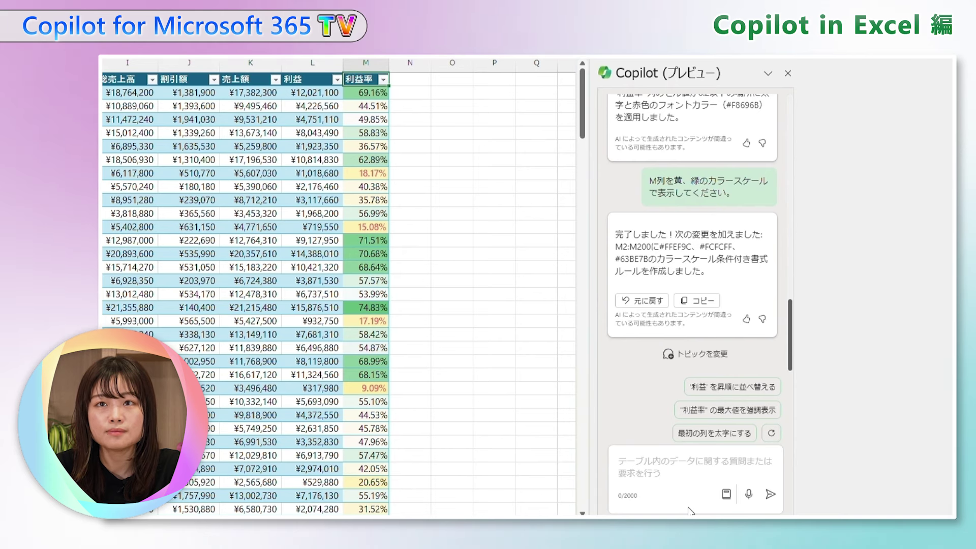
{"action": "type", "text": "利益率が20%以下で、利益が100万円以下の項目を不採算と表示する列を追加してください。"}
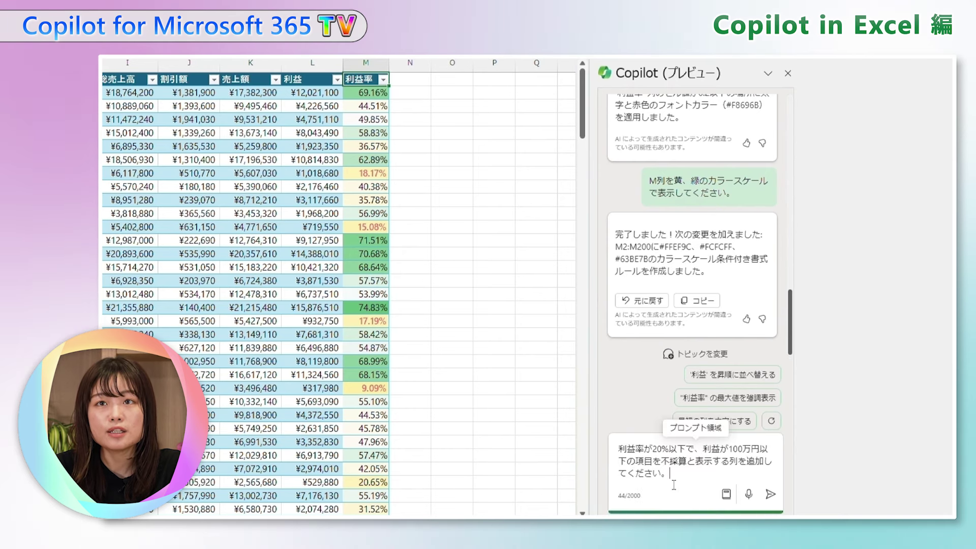
Insert the 採算 column in column N marking low-margin, low-profit rows as 不採算.
{"action": "left_click", "coordinate": [771, 499]}
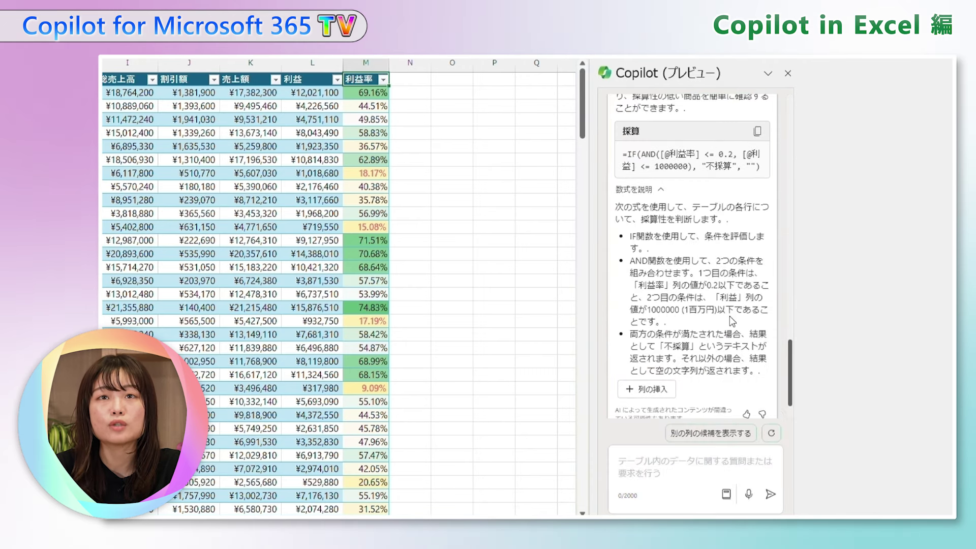
{"action": "left_click", "coordinate": [666, 393]}
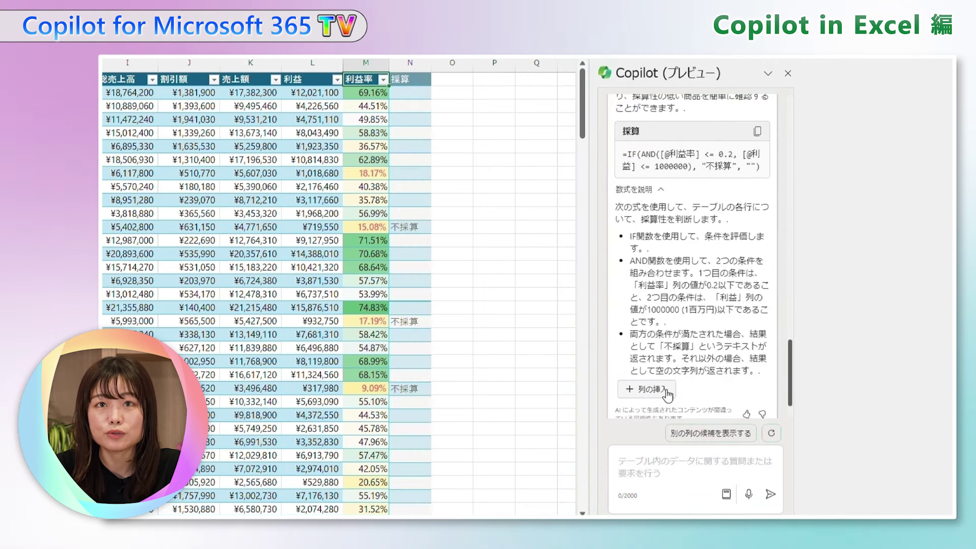
{"action": "left_click", "coordinate": [637, 470]}
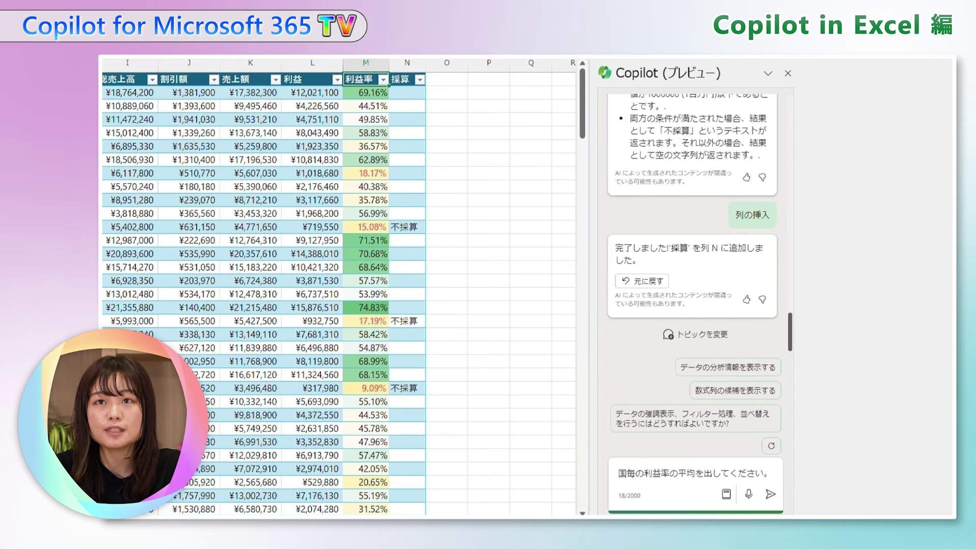
Put Copilot's per-country average 利益率 summary and bar chart on new Sheet1.
{"action": "left_click", "coordinate": [776, 500]}
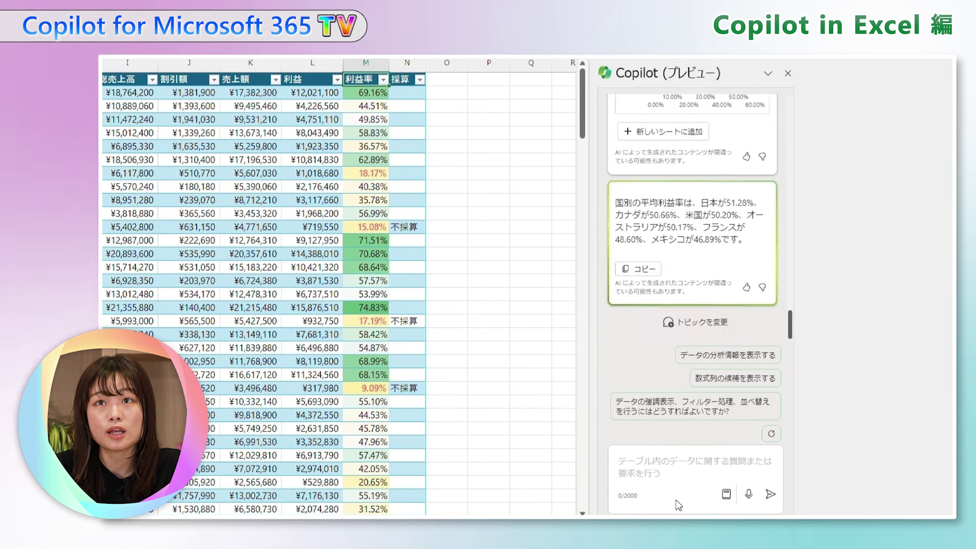
{"action": "scroll", "coordinate": [692, 305], "scroll_direction": "up", "scroll_amount": 5}
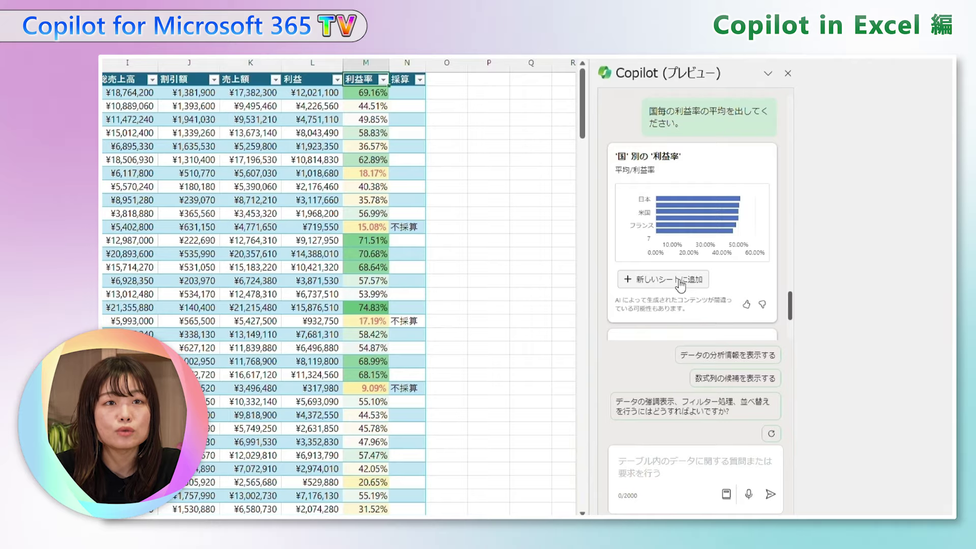
{"action": "left_click", "coordinate": [679, 280]}
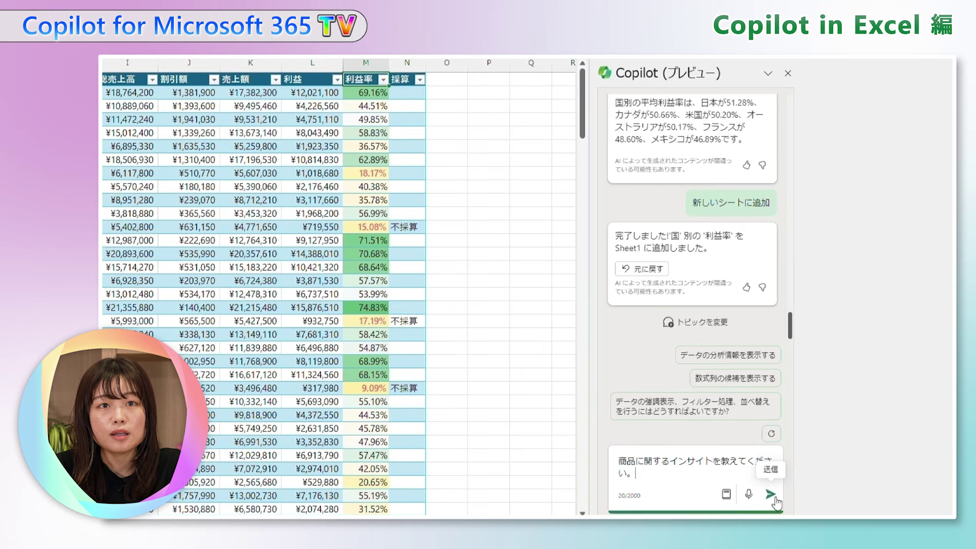
Request product insights and place the per-country 割引額 chart on new Sheet2.
{"action": "key", "text": "Return"}
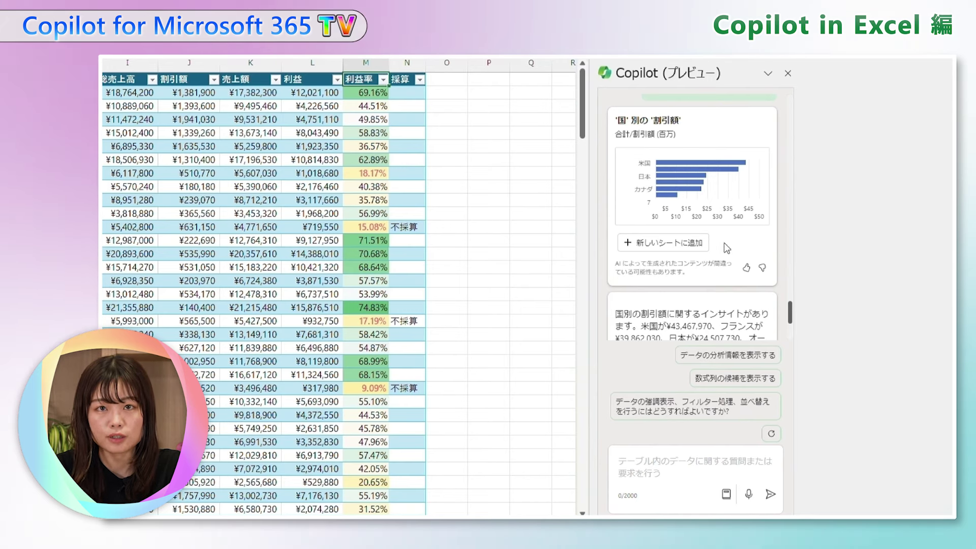
{"action": "left_click", "coordinate": [680, 248]}
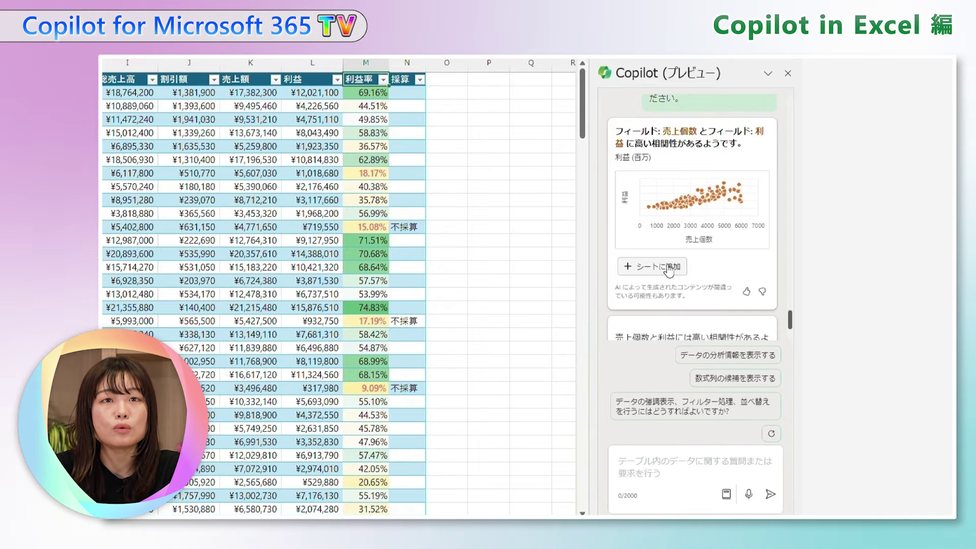
Add the 売上個数 vs 利益 scatter chart to the Sales Data sheet.
{"action": "left_click", "coordinate": [668, 267]}
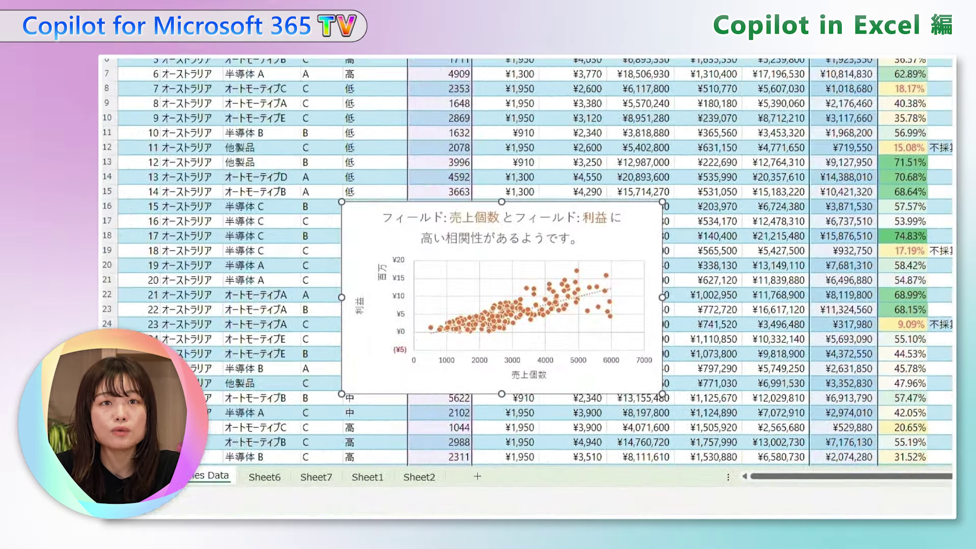